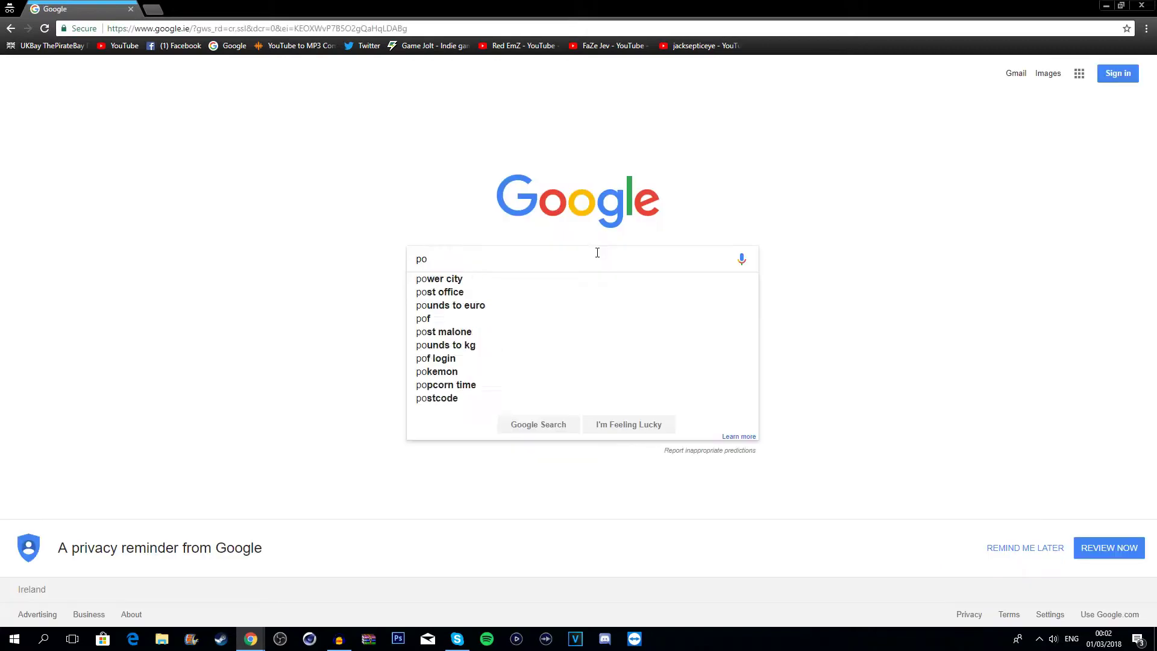
Clear the partly typed query from the search box.
{"action": "key", "text": "BackSpace"}
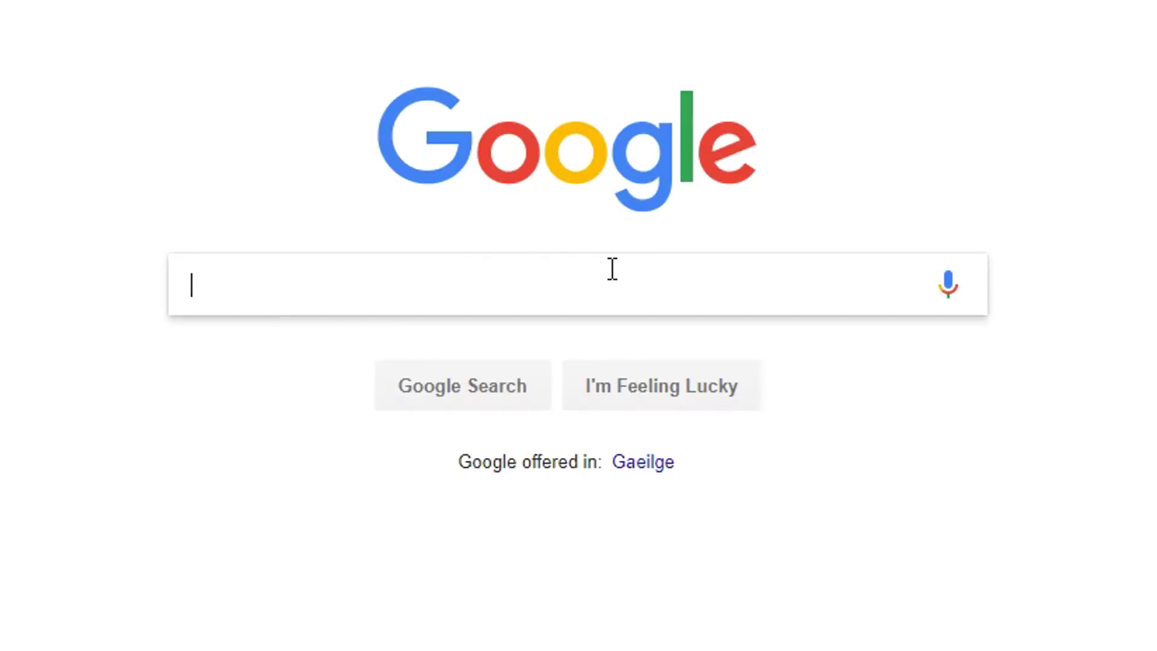
{"action": "type", "text": "pornh"}
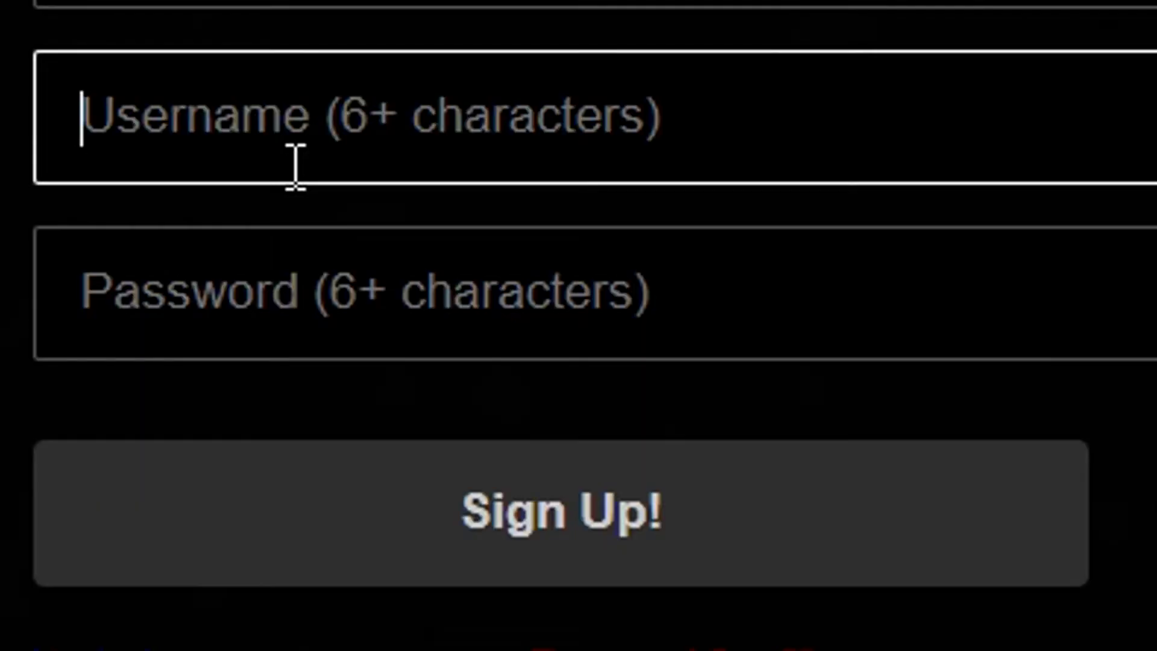
{"action": "type", "text": "you"}
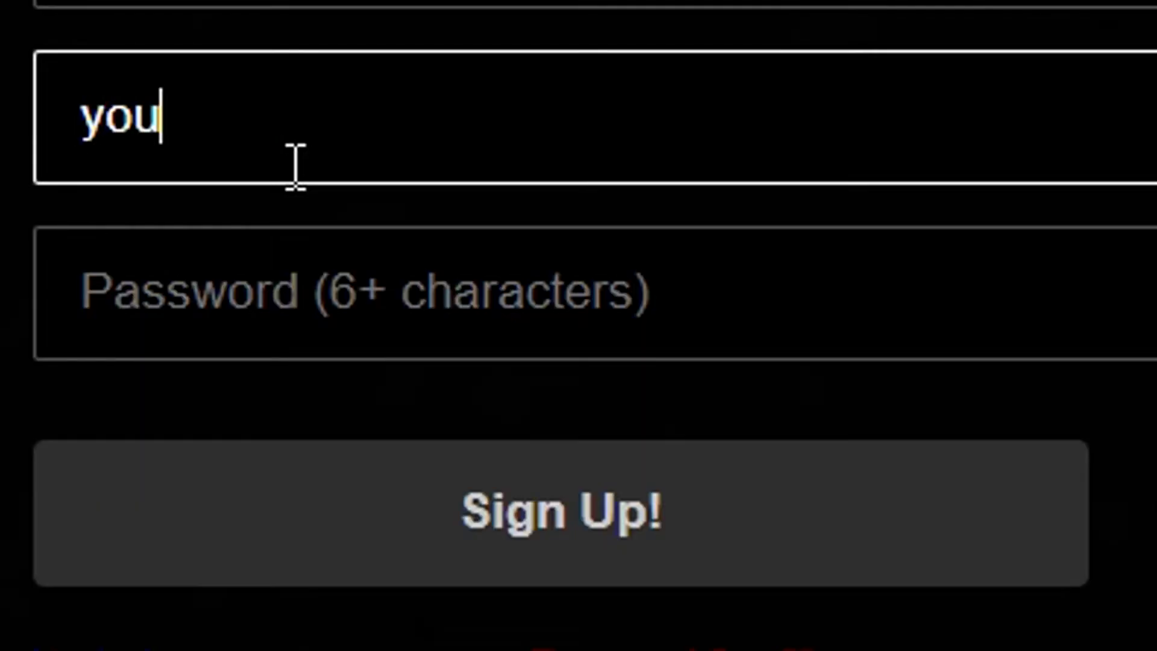
{"action": "type", "text": "needje"}
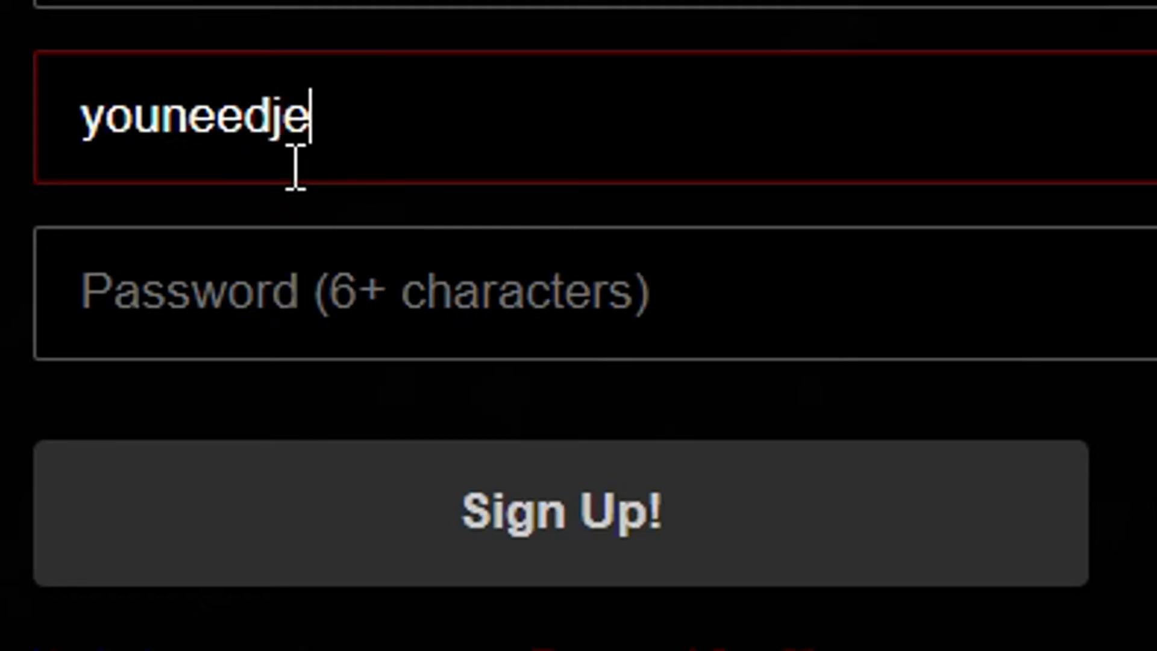
{"action": "type", "text": "sus"}
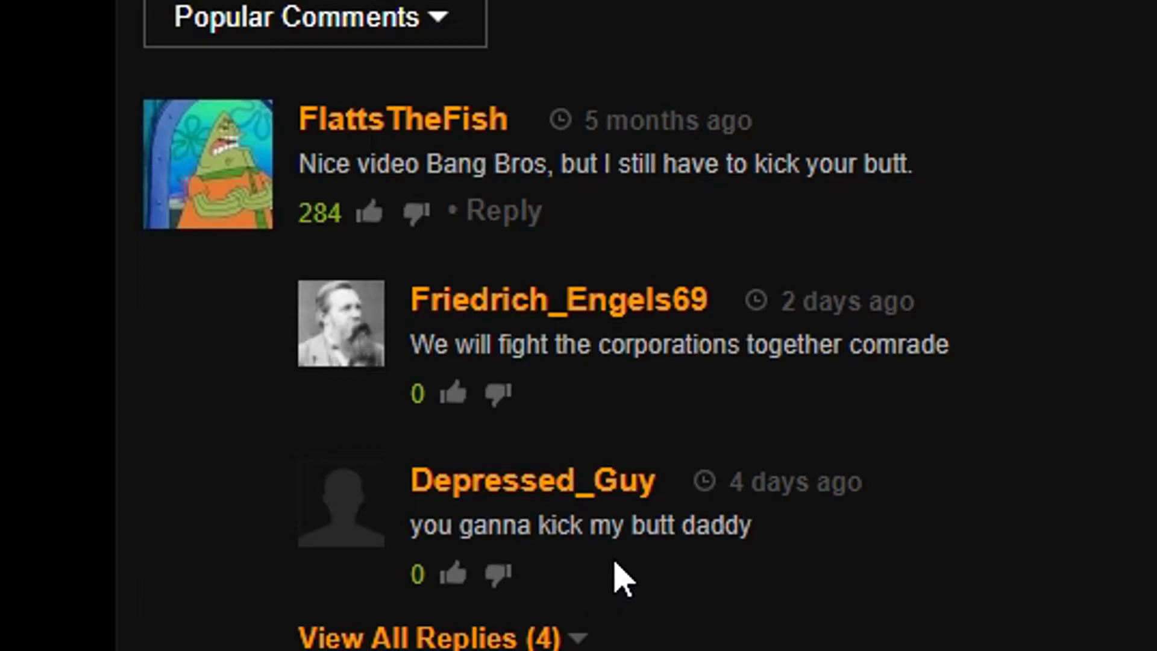
{"action": "scroll", "coordinate": [971, 437], "scroll_direction": "down", "scroll_amount": 5}
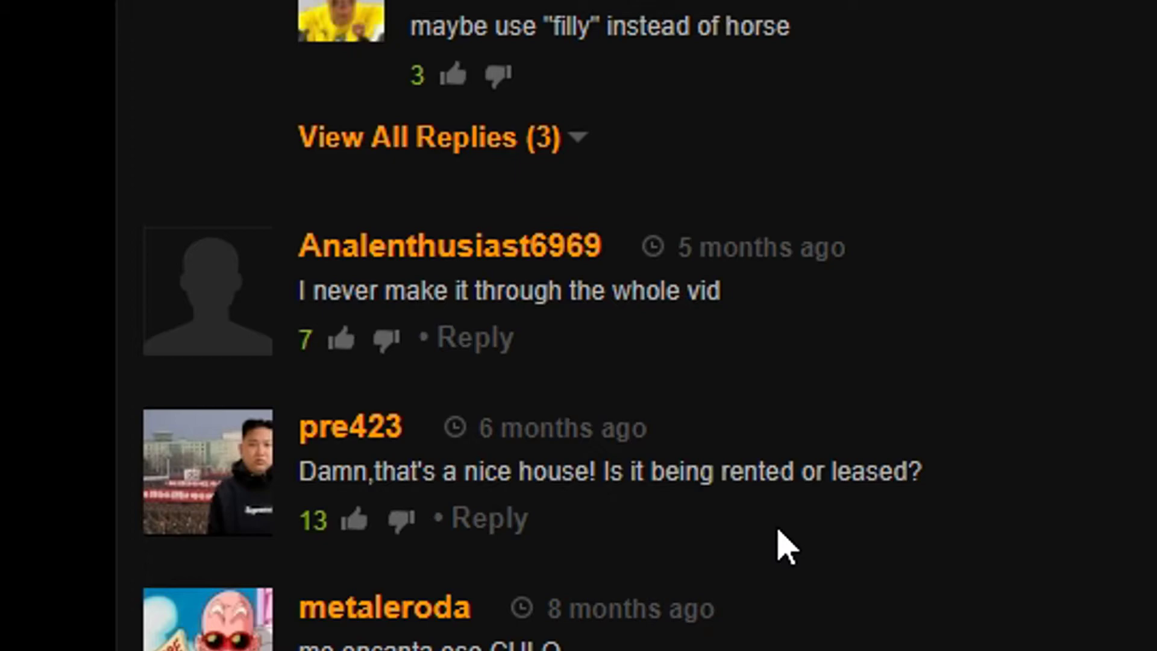
{"action": "scroll", "coordinate": [784, 537], "scroll_direction": "down", "scroll_amount": 5}
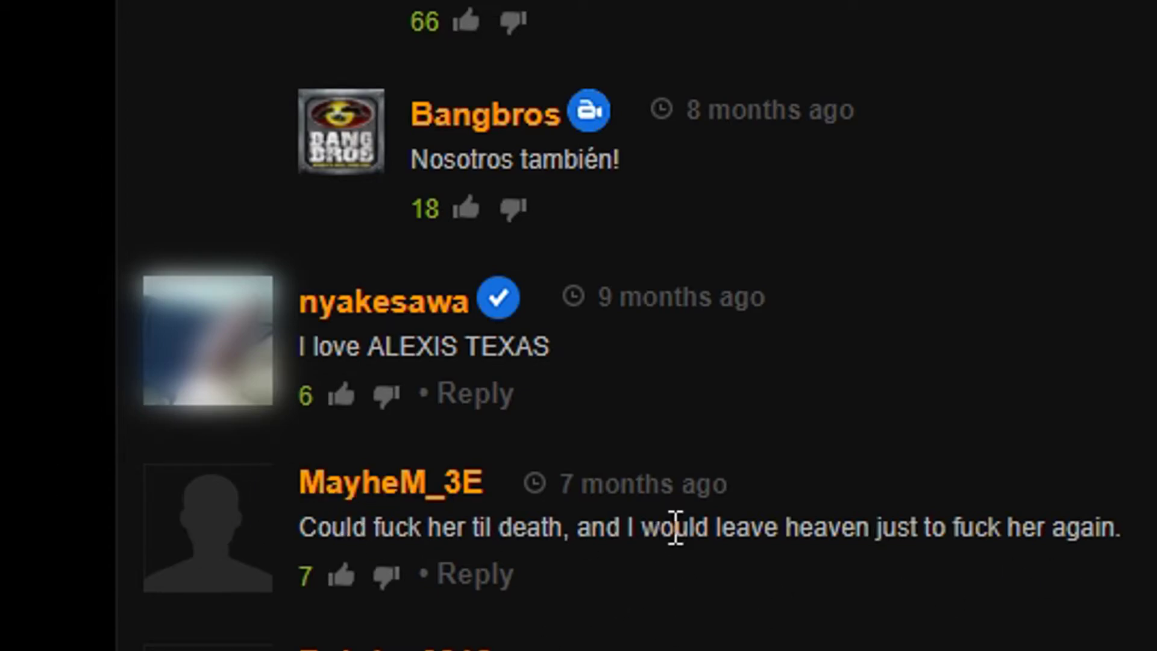
{"action": "scroll", "coordinate": [676, 528], "scroll_direction": "down", "scroll_amount": 5}
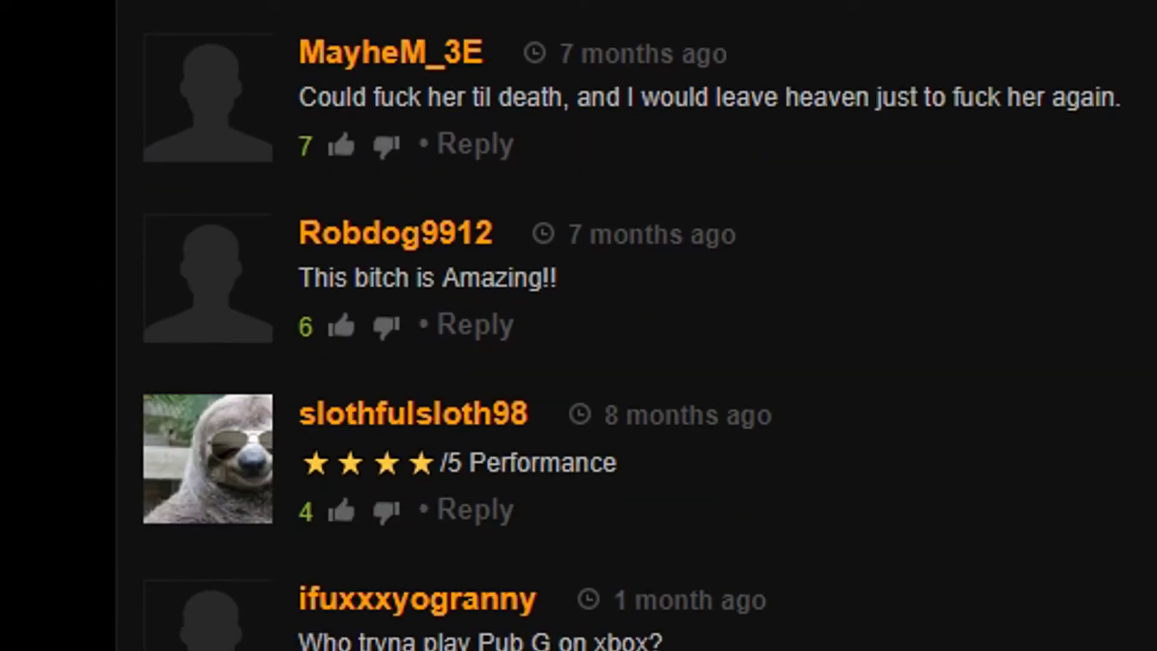
{"action": "scroll", "coordinate": [269, 511], "scroll_direction": "down", "scroll_amount": 1}
{"action": "scroll", "coordinate": [610, 628], "scroll_direction": "down", "scroll_amount": 3}
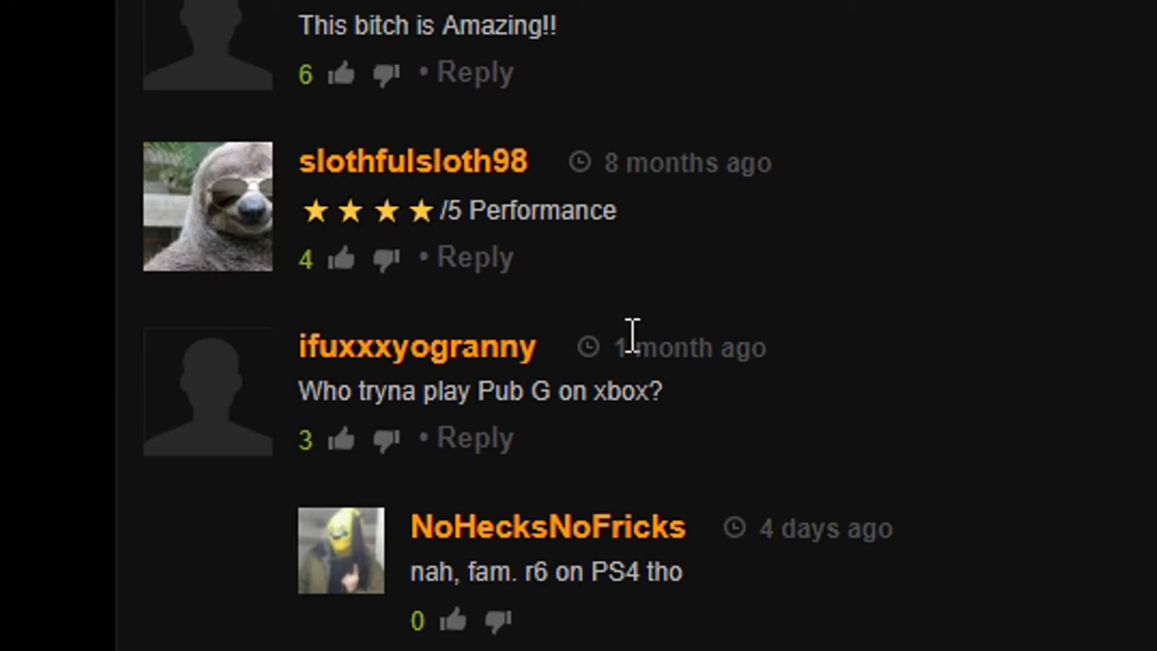
{"action": "scroll", "coordinate": [589, 440], "scroll_direction": "down", "scroll_amount": 5}
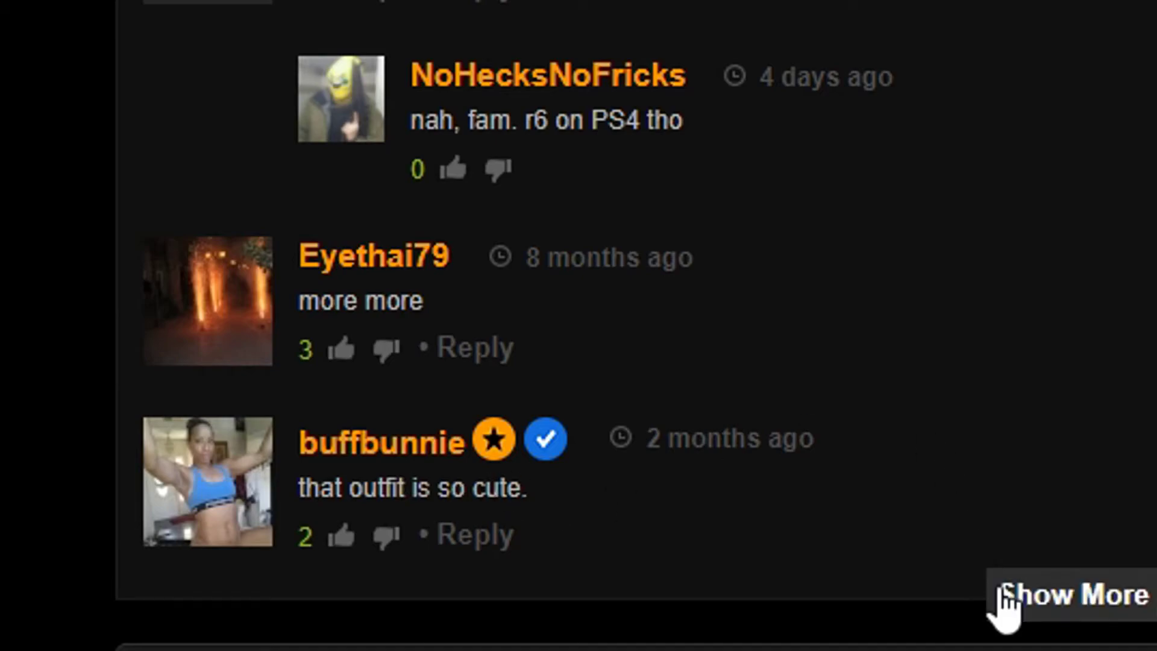
Load more comments with the Show More button below the current comments.
{"action": "left_click", "coordinate": [1008, 591]}
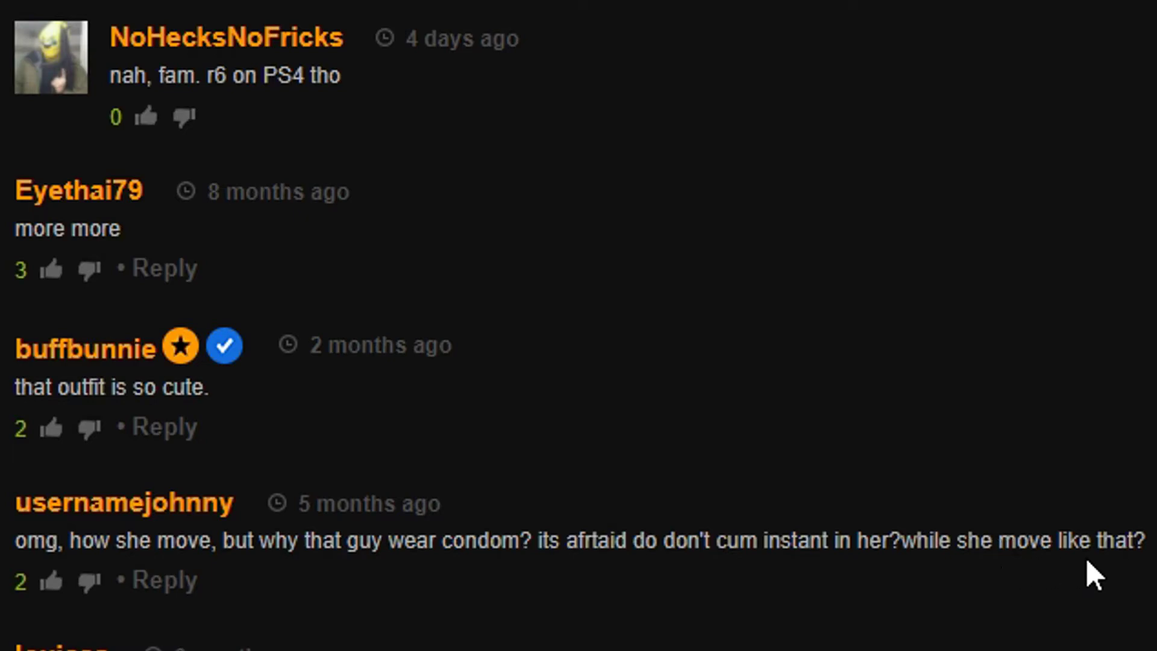
{"action": "scroll", "coordinate": [1146, 506], "scroll_direction": "down", "scroll_amount": 1}
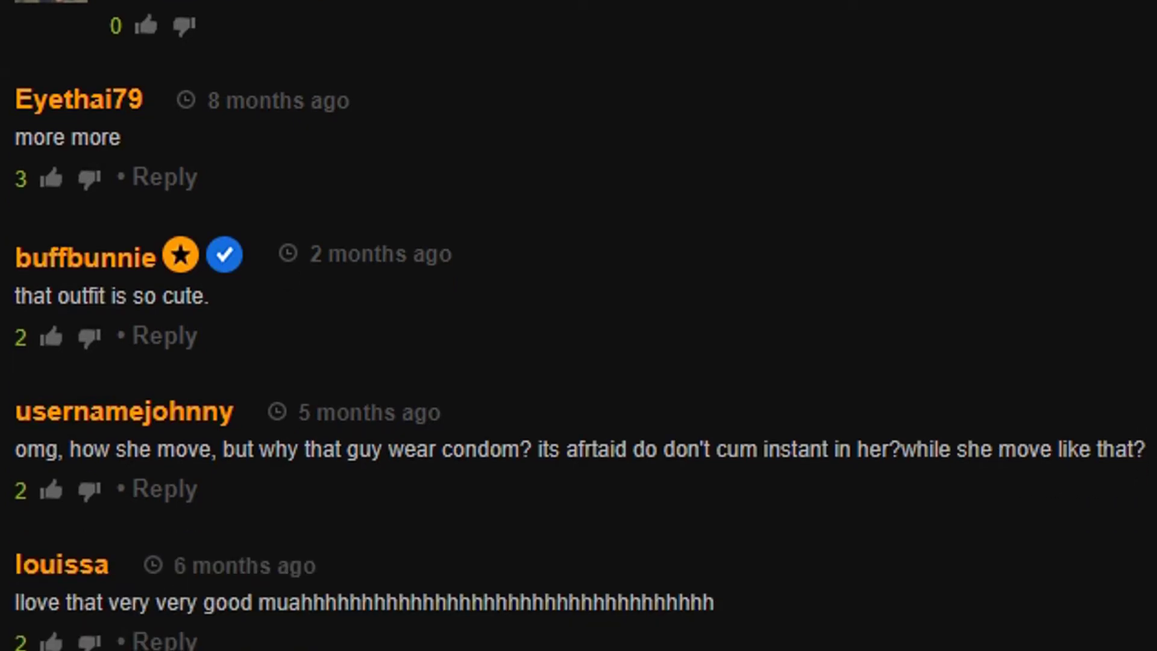
{"action": "scroll", "coordinate": [1146, 507], "scroll_direction": "down", "scroll_amount": 1}
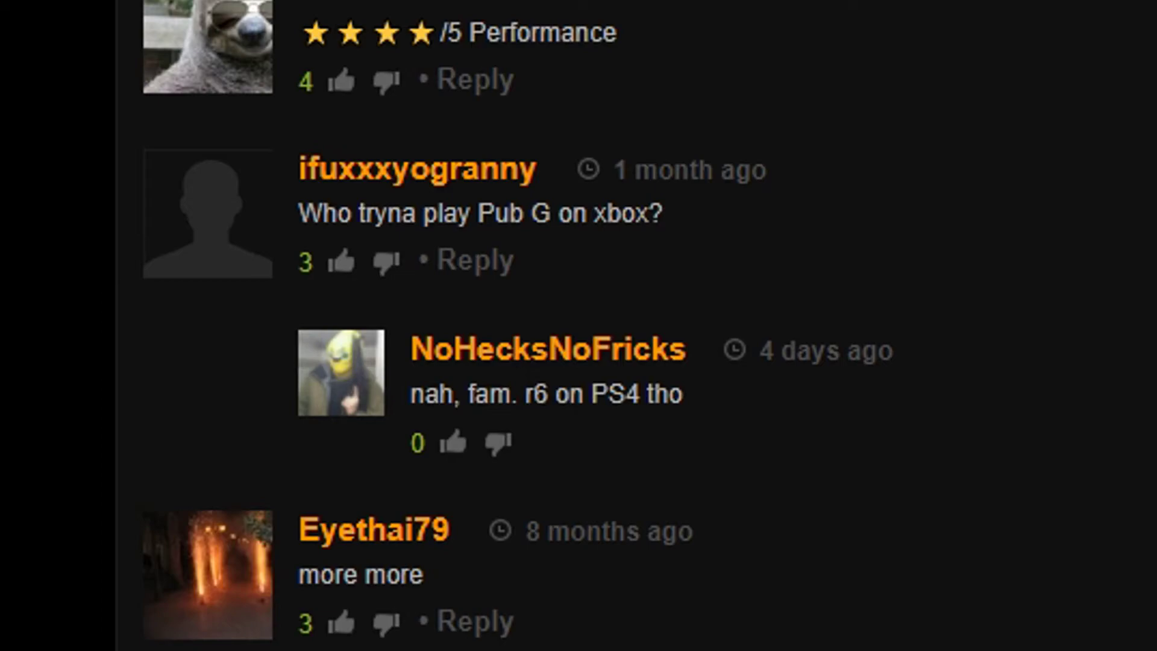
{"action": "scroll", "coordinate": [1049, 246], "scroll_direction": "down", "scroll_amount": 1}
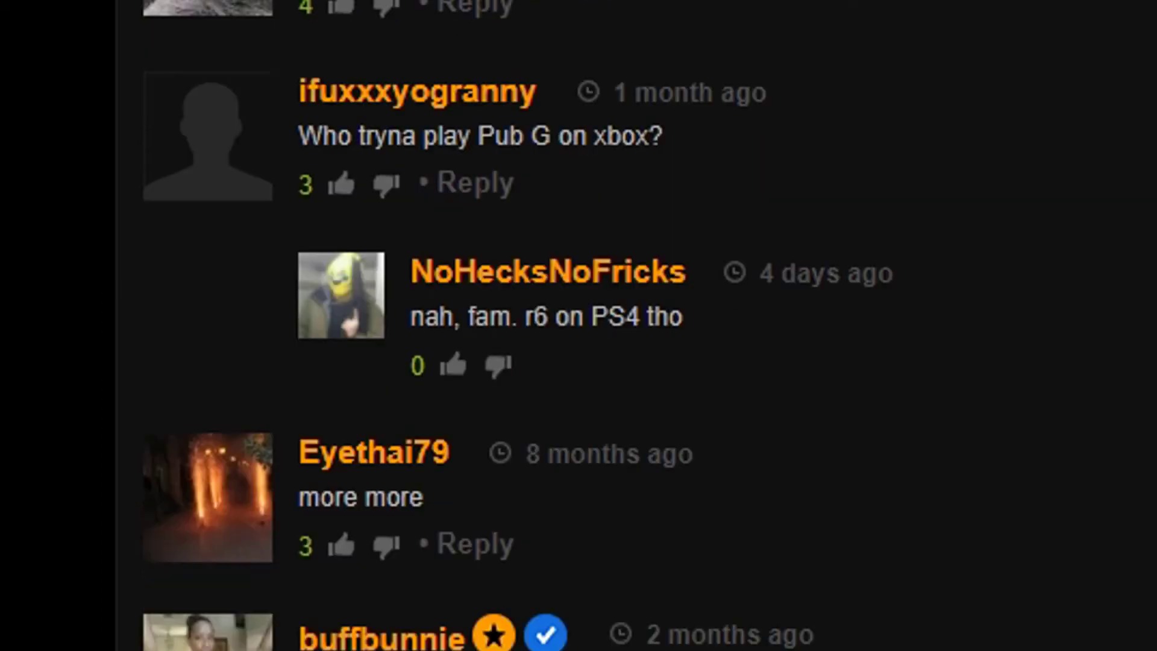
{"action": "scroll", "coordinate": [1049, 246], "scroll_direction": "down", "scroll_amount": 2}
{"action": "scroll", "coordinate": [1049, 246], "scroll_direction": "down", "scroll_amount": 5}
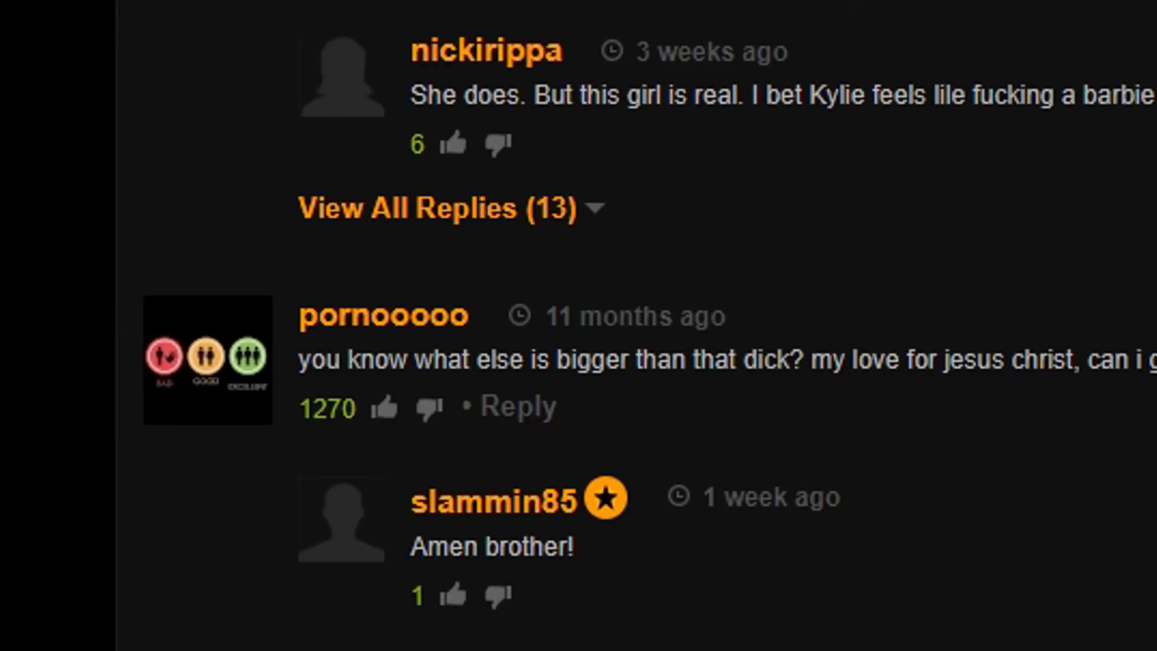
{"action": "scroll", "coordinate": [578, 361], "scroll_direction": "down", "scroll_amount": 2}
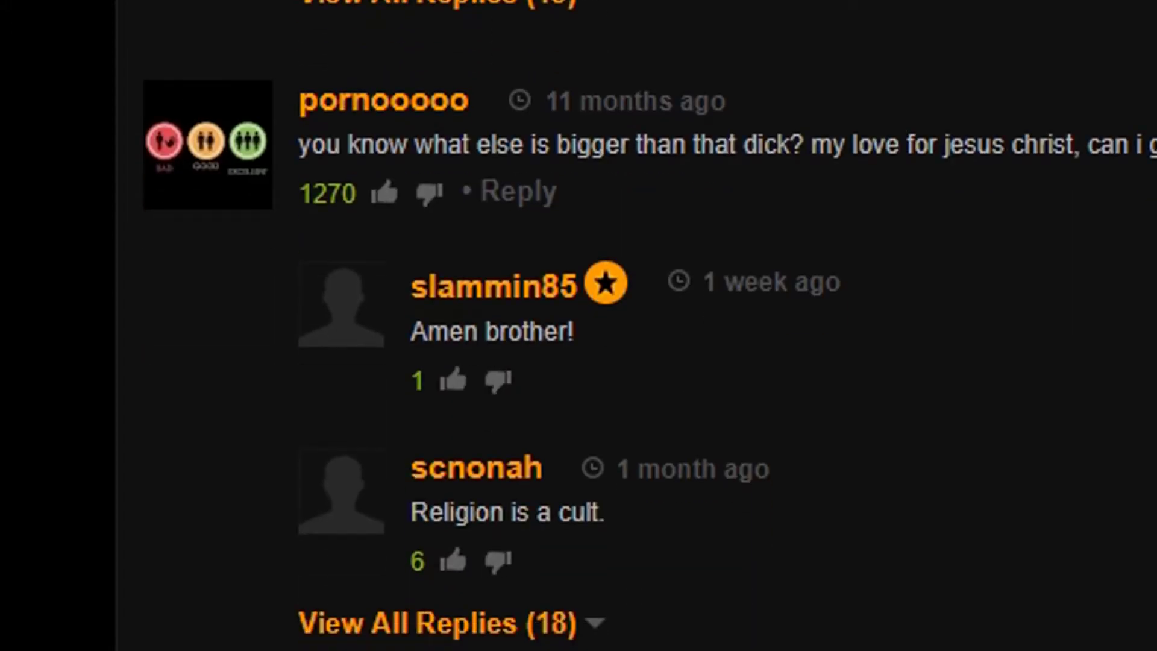